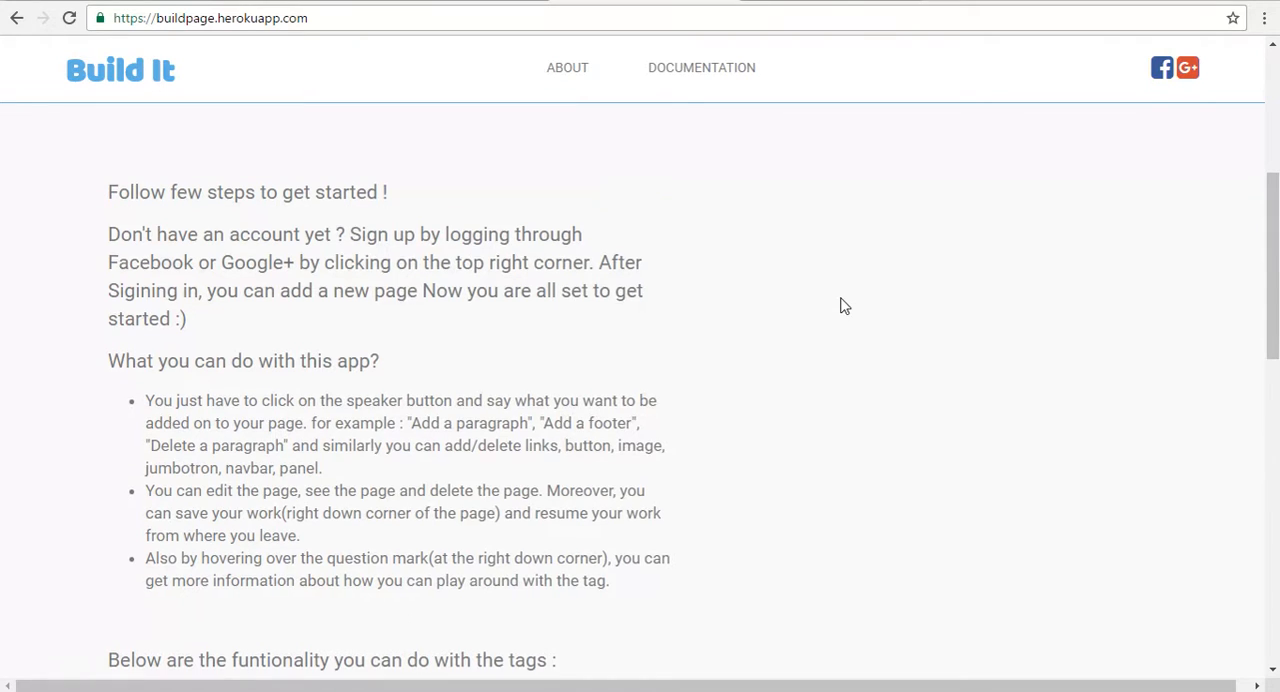
Step: Log in through Facebook and open the saved page containing the GPL logo for editing
scroll(843, 308, up, 5)
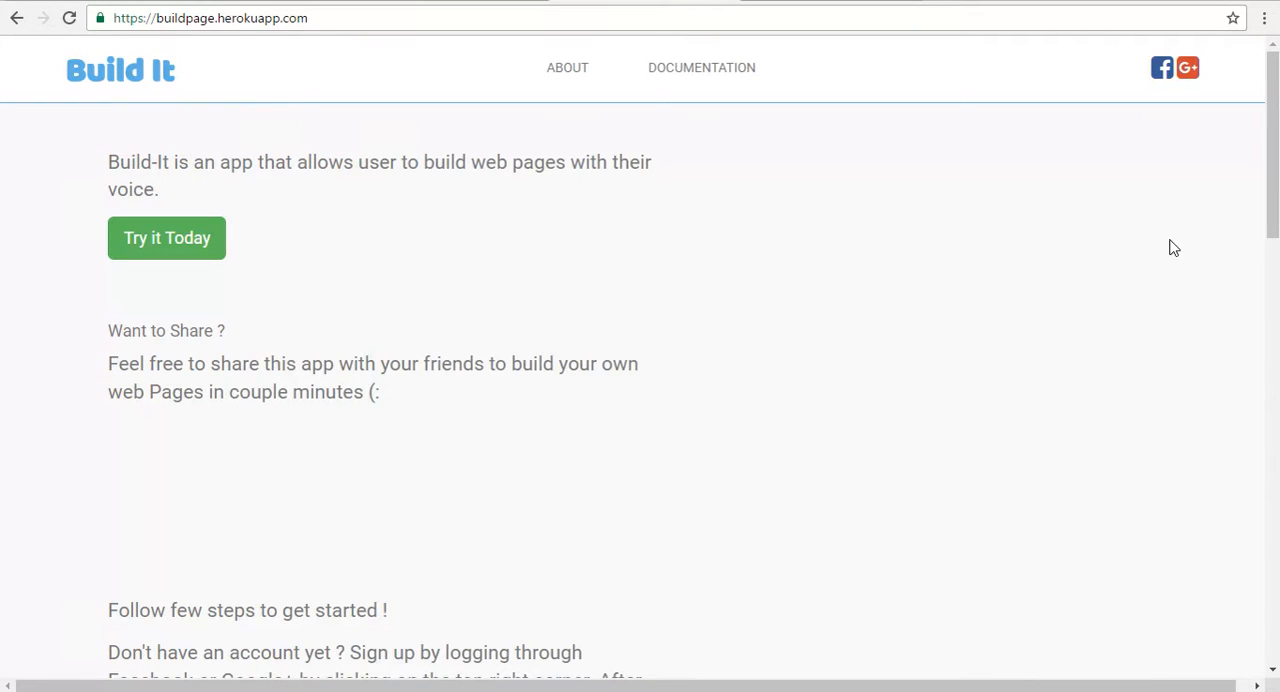
click(1162, 80)
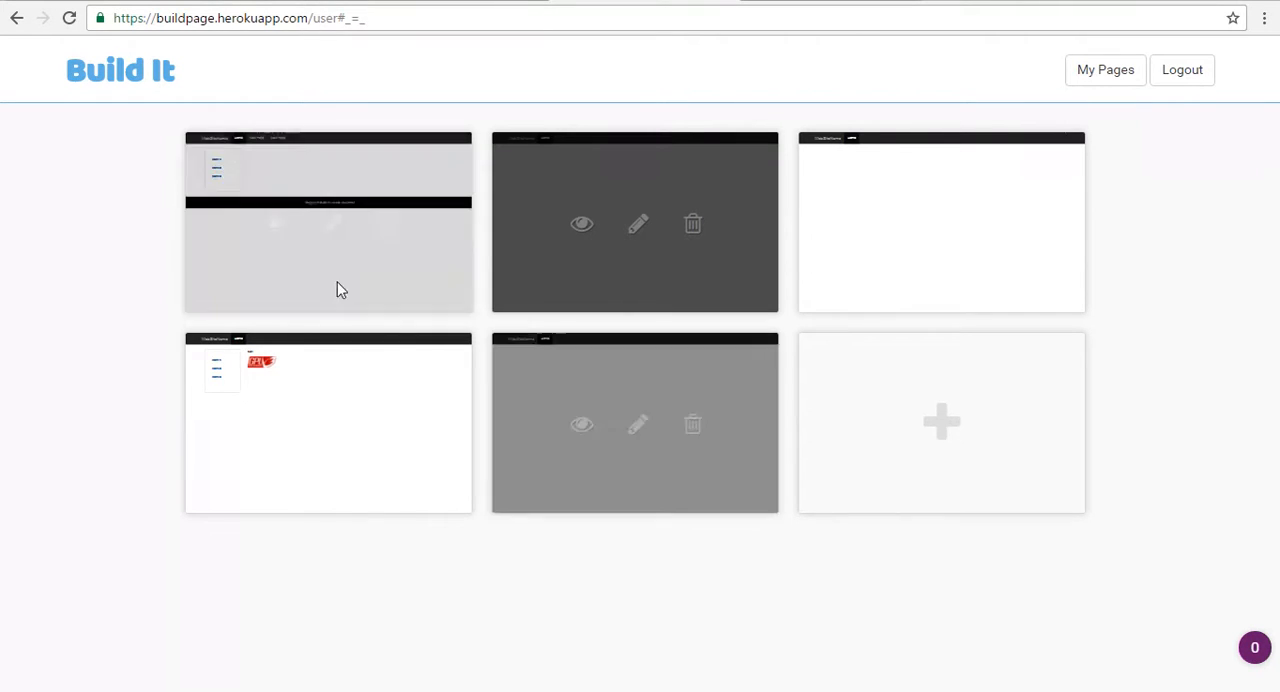
click(333, 435)
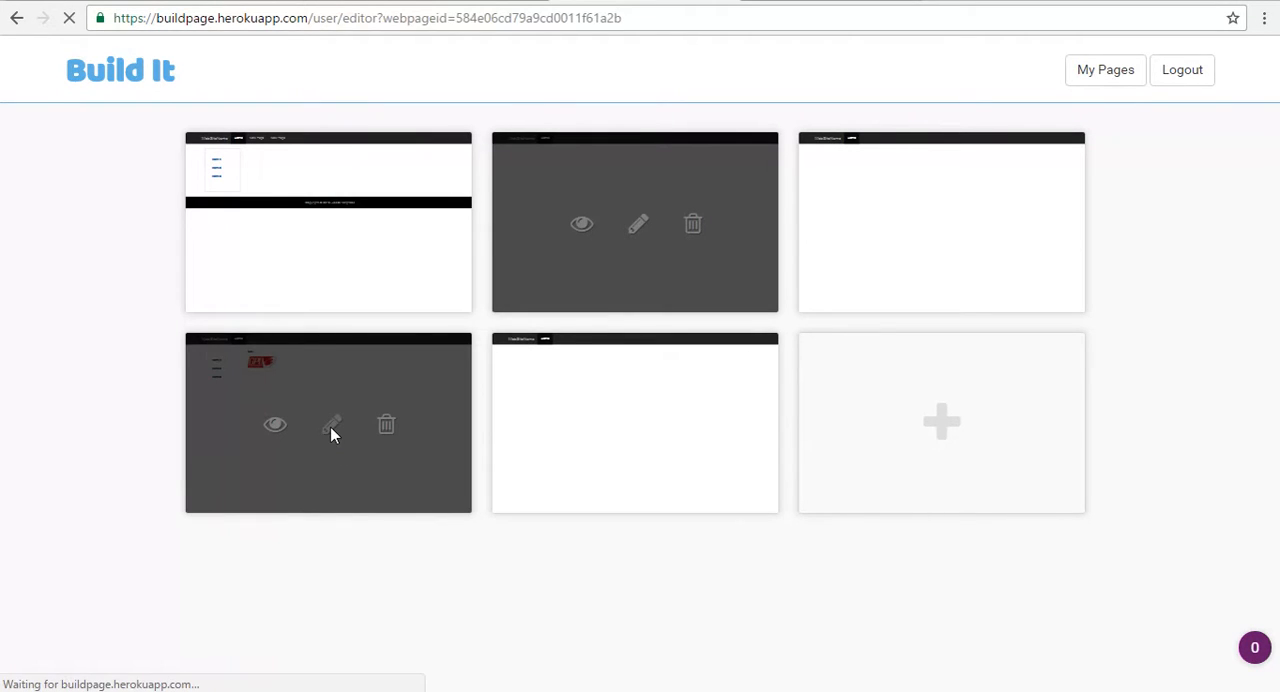
Step: Request a new paragraph for the page body with the text command "add a paragraph"
click(523, 683)
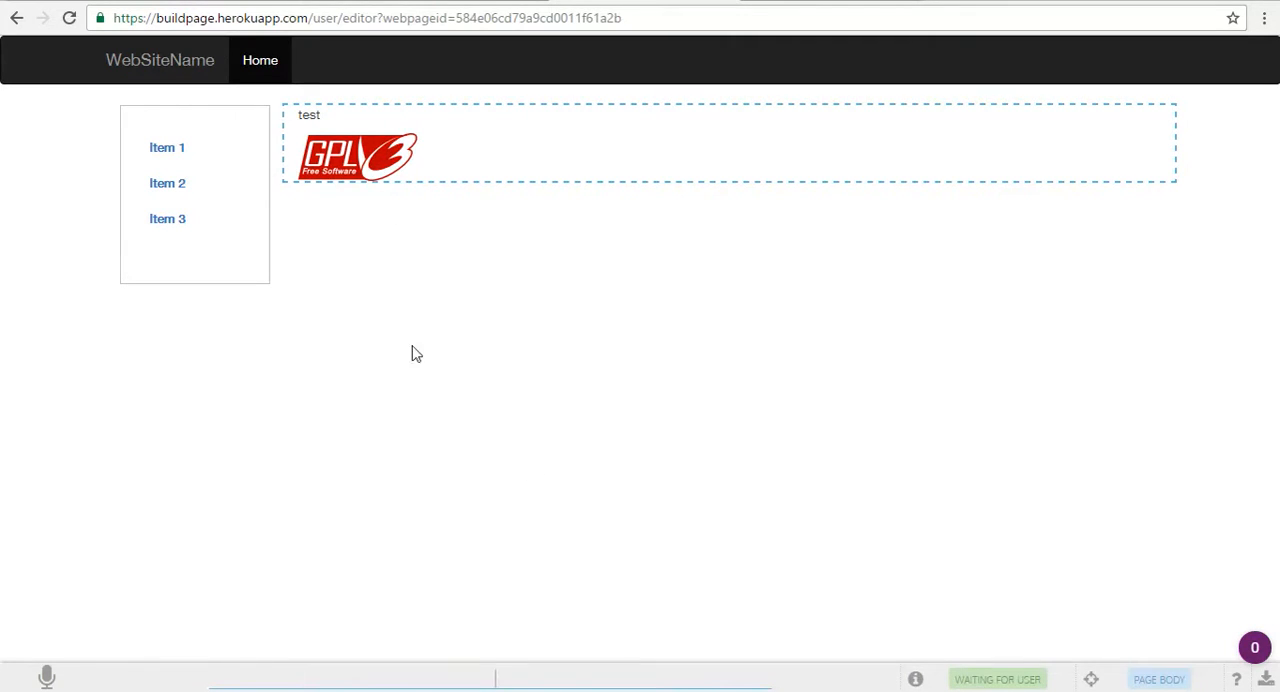
text(add a paragraph)
key(Return)
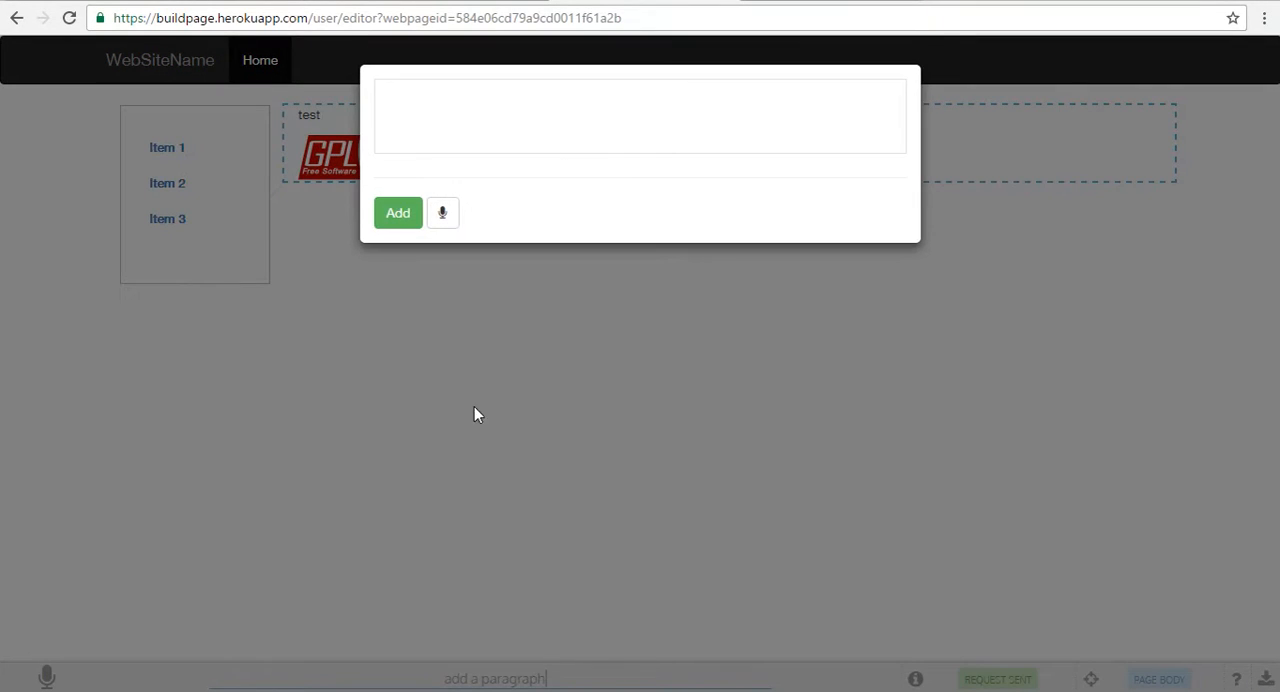
Step: Enter "This is a paragraph test." as the paragraph's content and add it to the page
click(509, 115)
text(This is a paragraph ges)
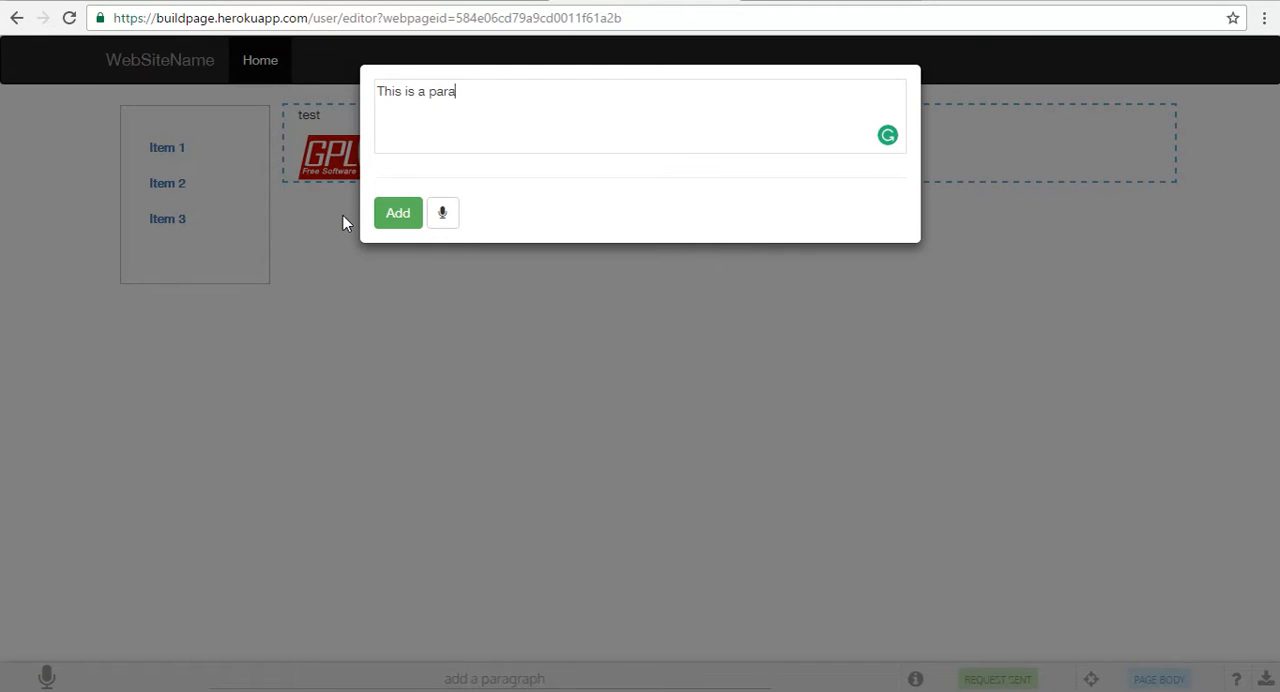
key(BackSpace)
key(BackSpace)
key(BackSpace)
text(test.)
click(398, 214)
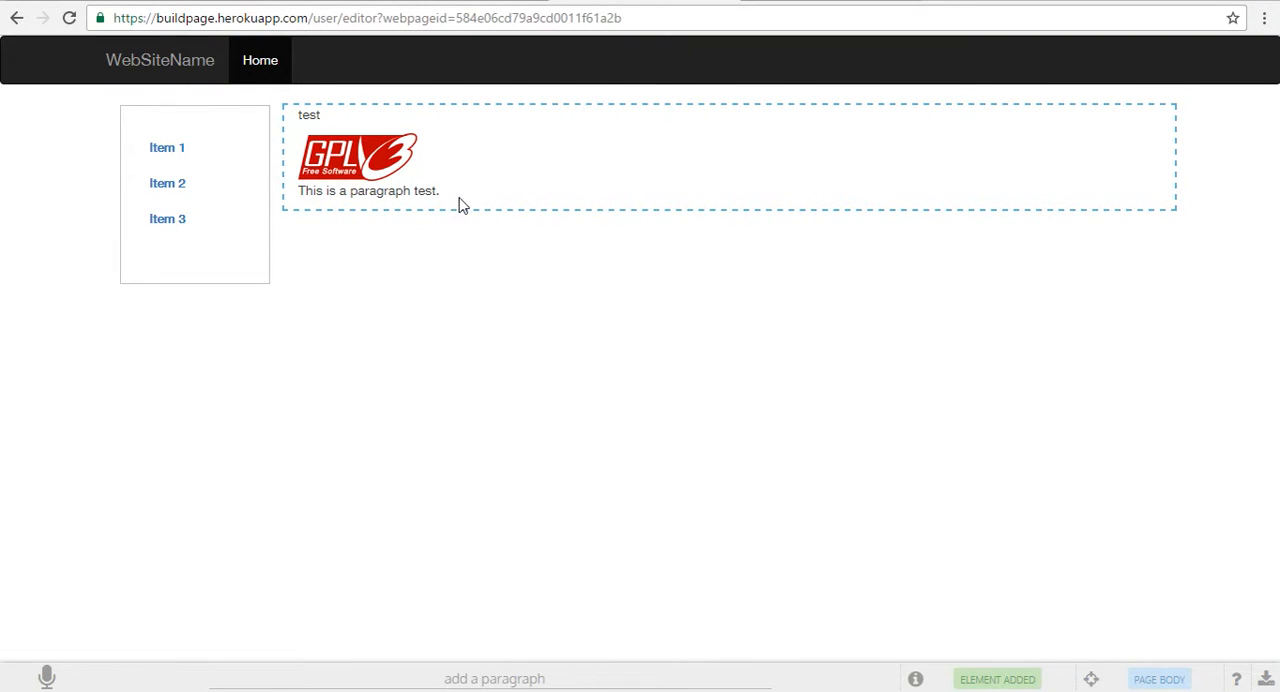
Step: Select the new paragraph and right-align it with the command "align text to right"
click(441, 198)
drag(547, 678, 451, 678)
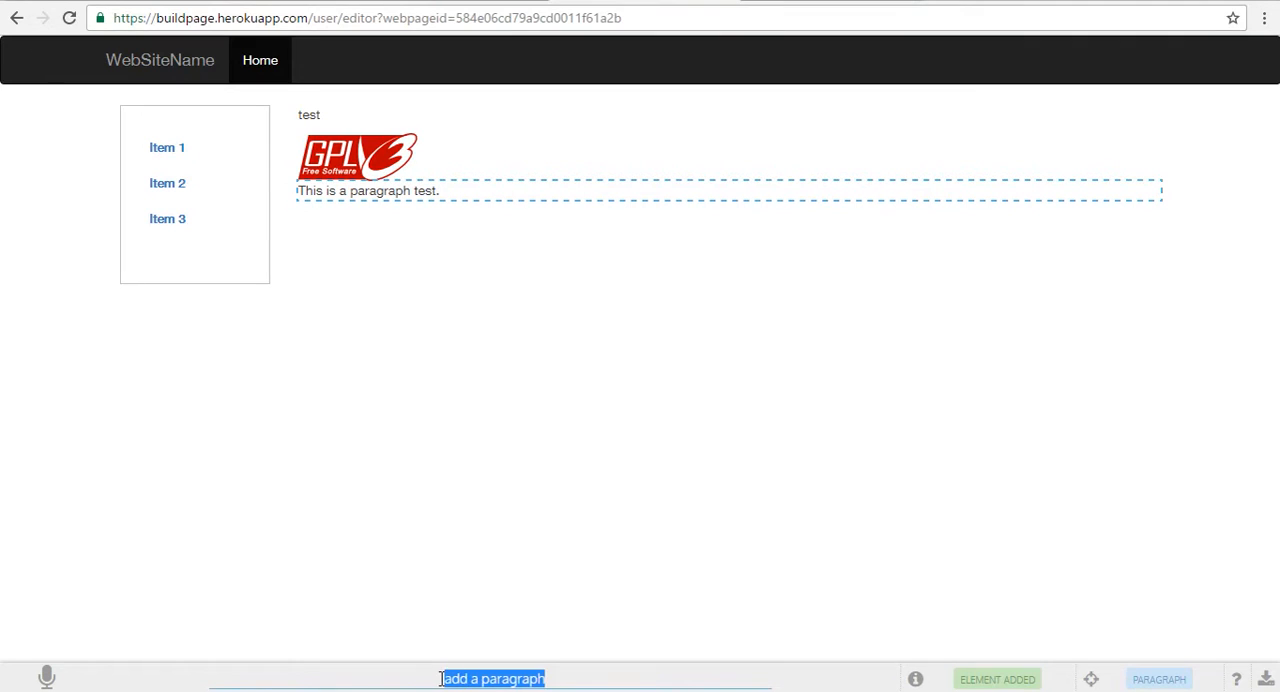
key(BackSpace)
text(align tex)
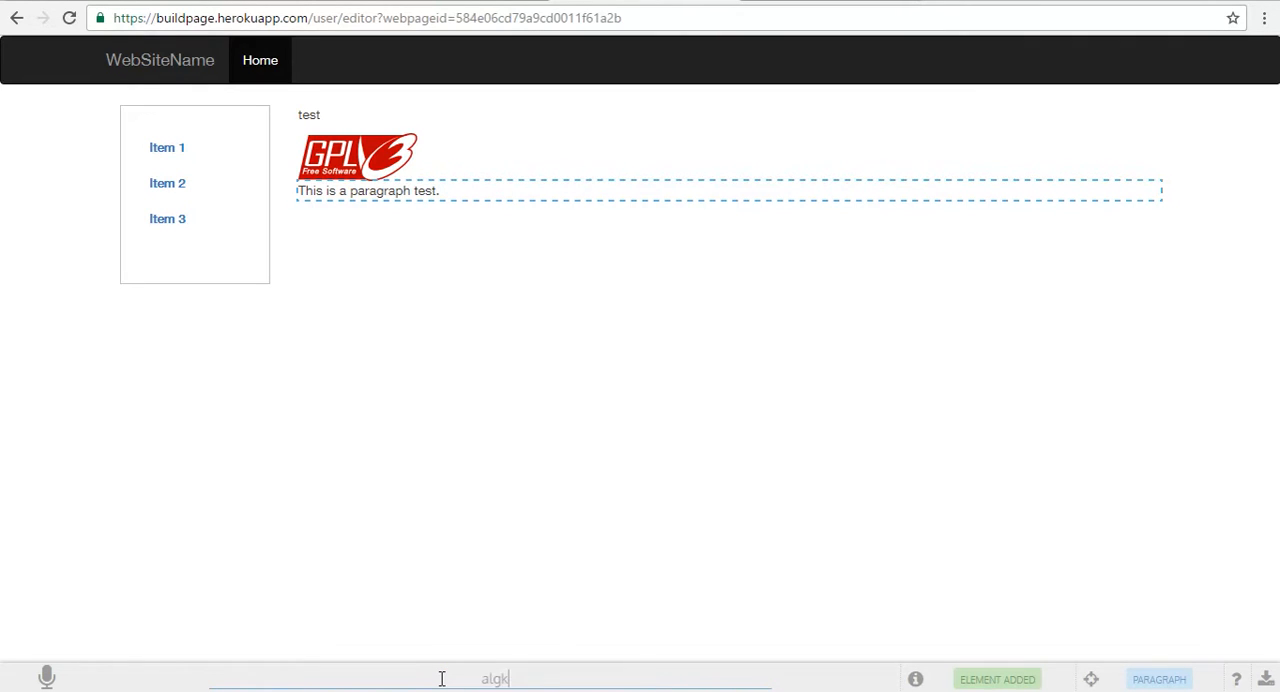
text(t to right)
key(Return)
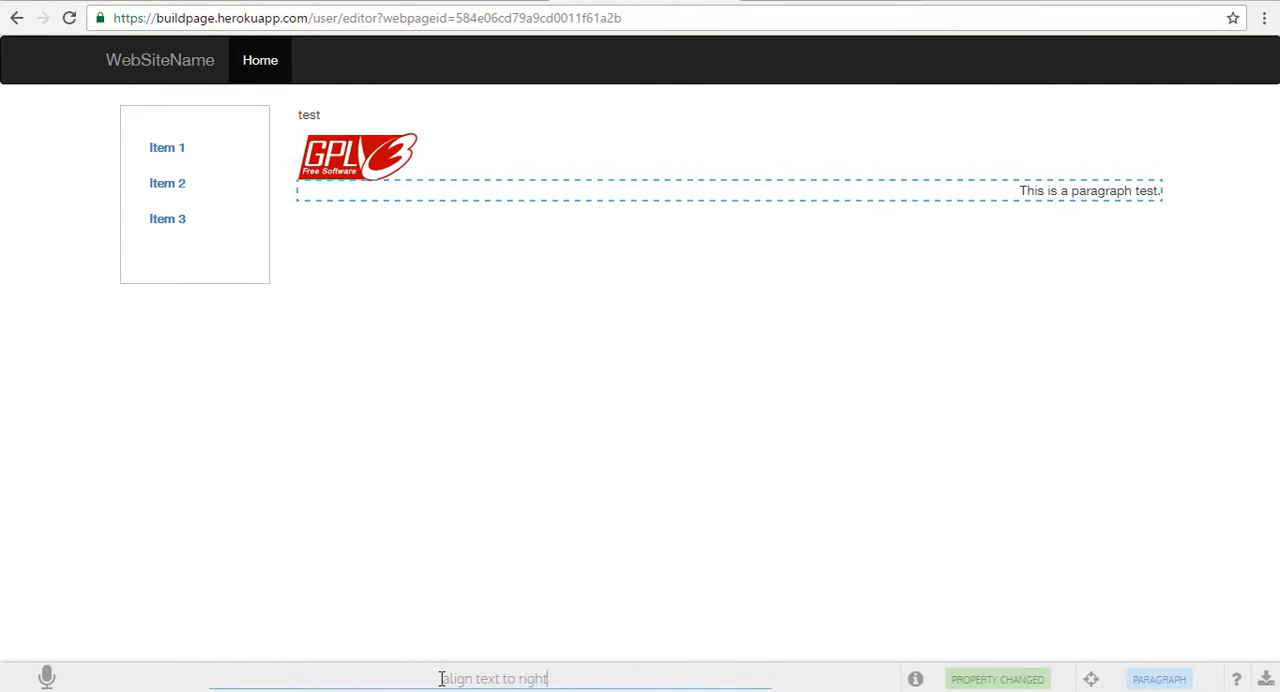
Step: Color the selected paragraph's text red with the command "change font color to red"
drag(559, 677, 417, 670)
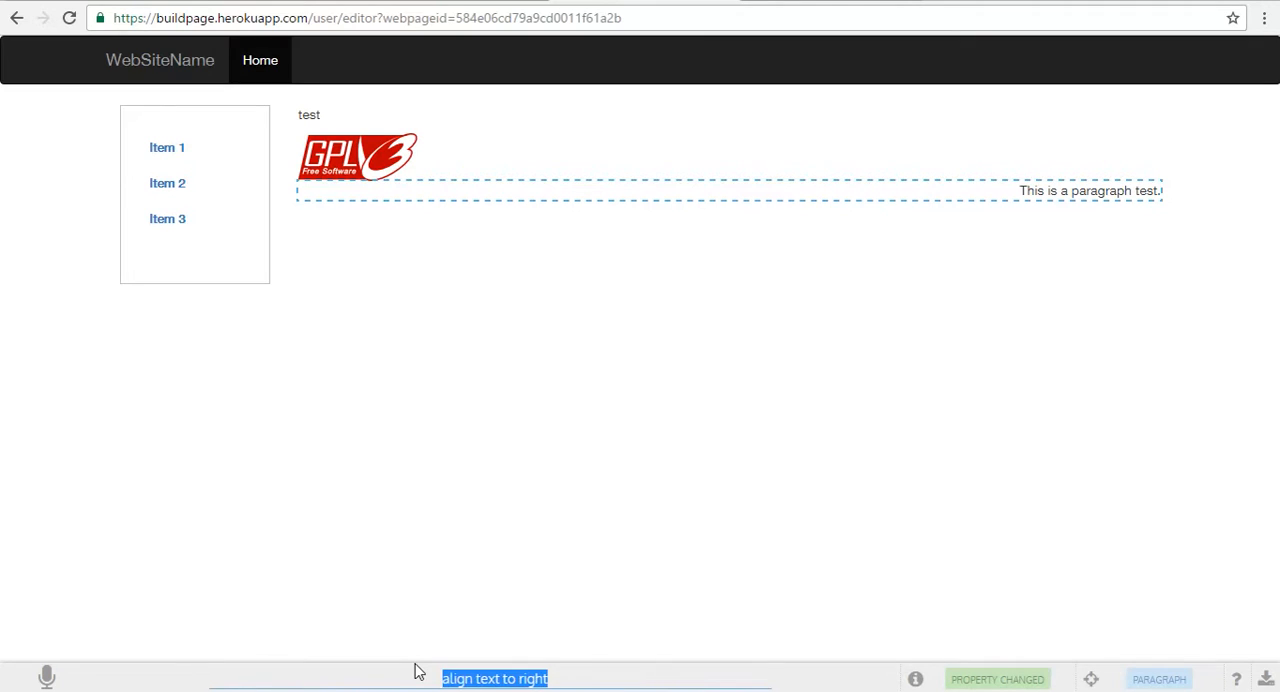
text(change font color)
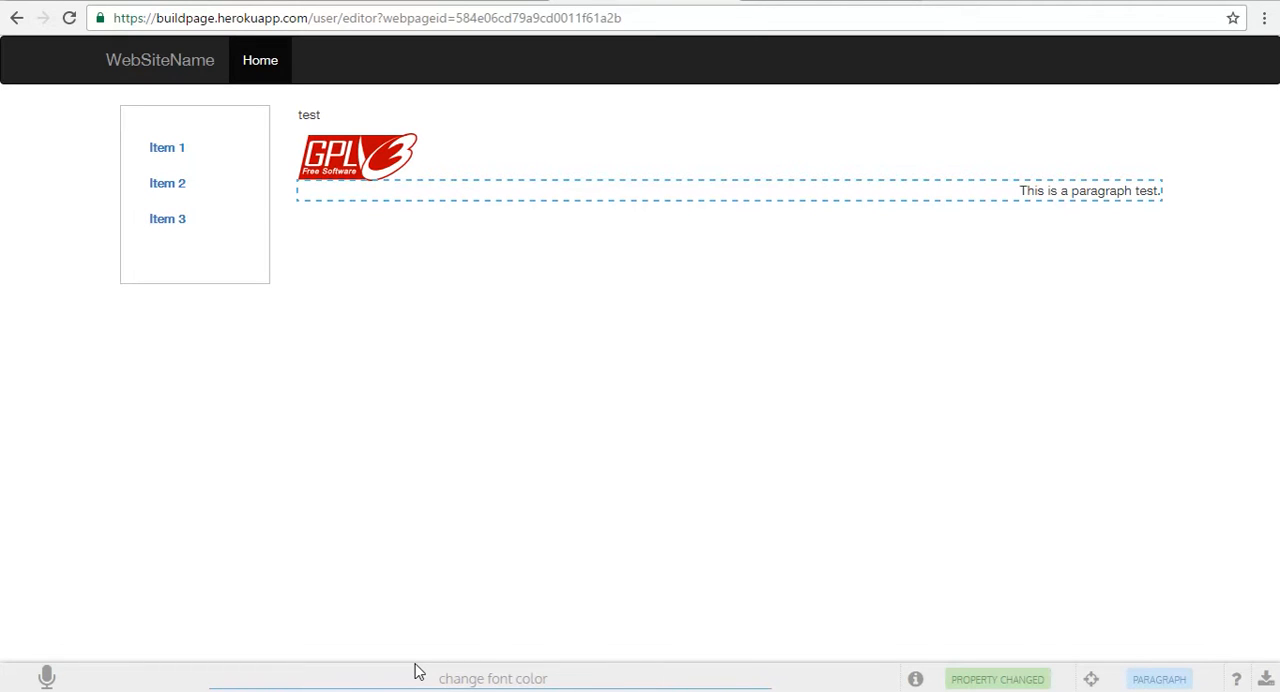
text( to red)
key(Return)
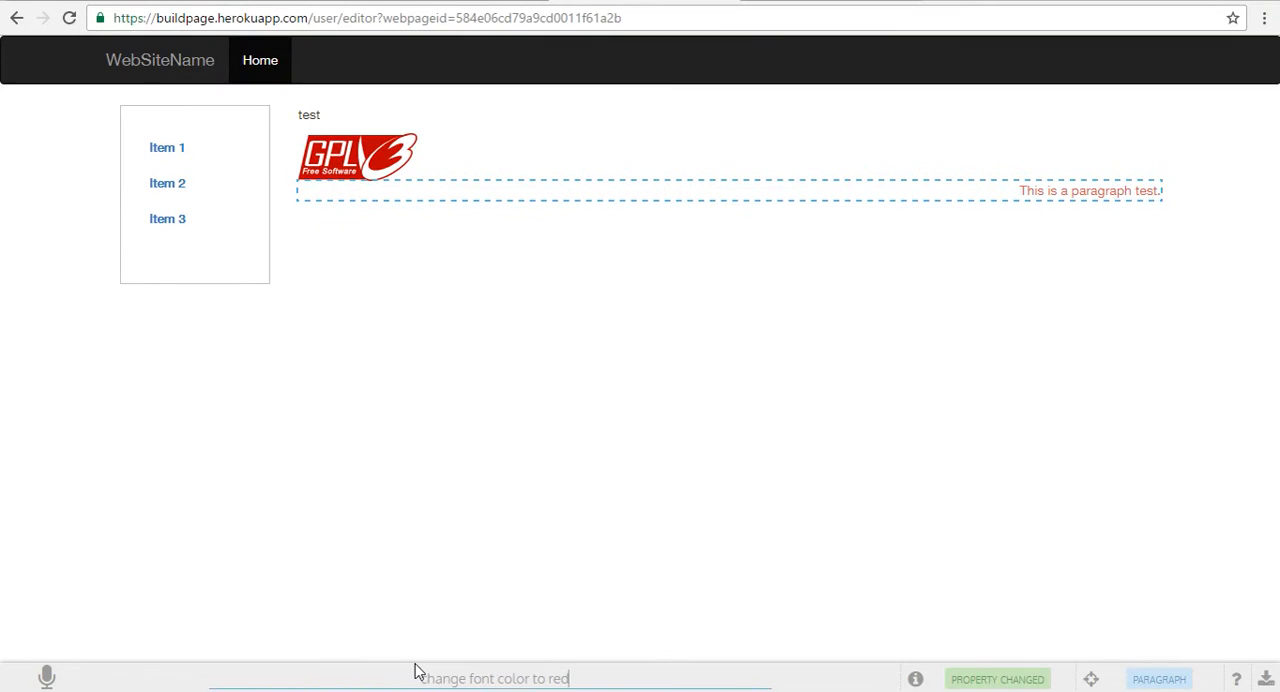
Step: Return the focus from the paragraph to the page body and clear the previous command
click(1091, 679)
drag(600, 677, 329, 671)
key(BackSpace)
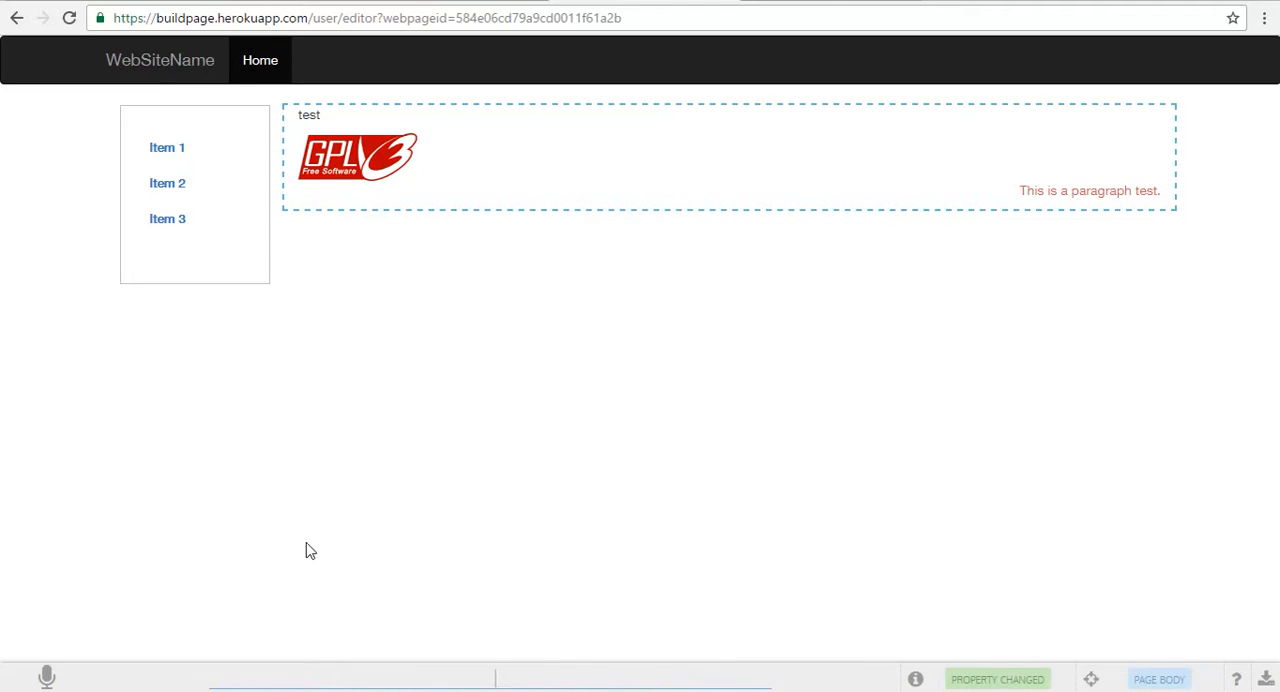
Step: Try the command "add an image" with the GPL logo selected, dismissing the image dialog without entering a URL
click(345, 162)
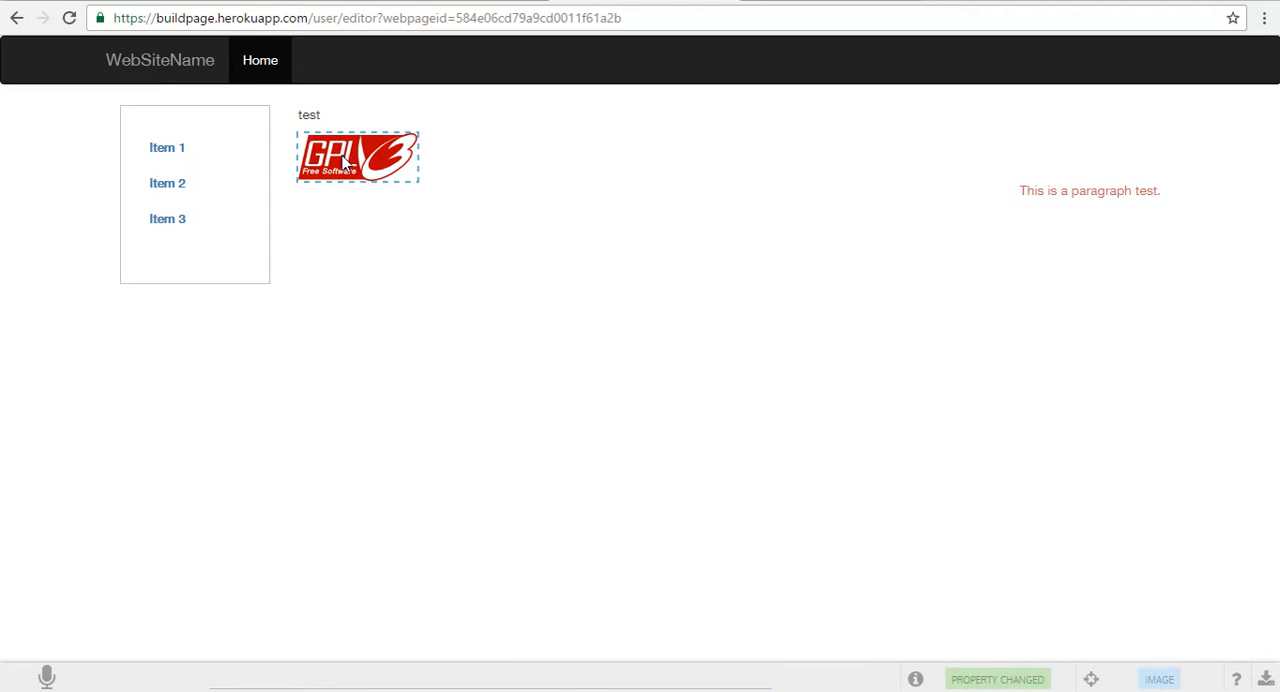
click(572, 684)
text(add an image)
key(Return)
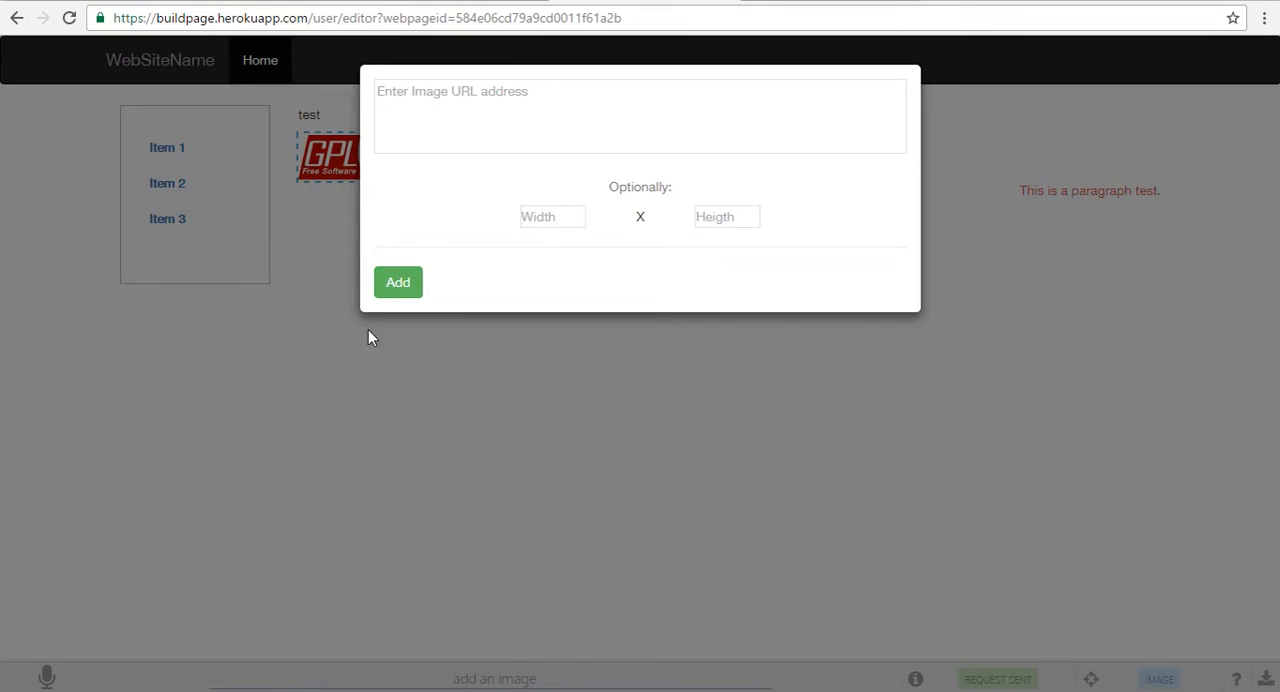
click(489, 466)
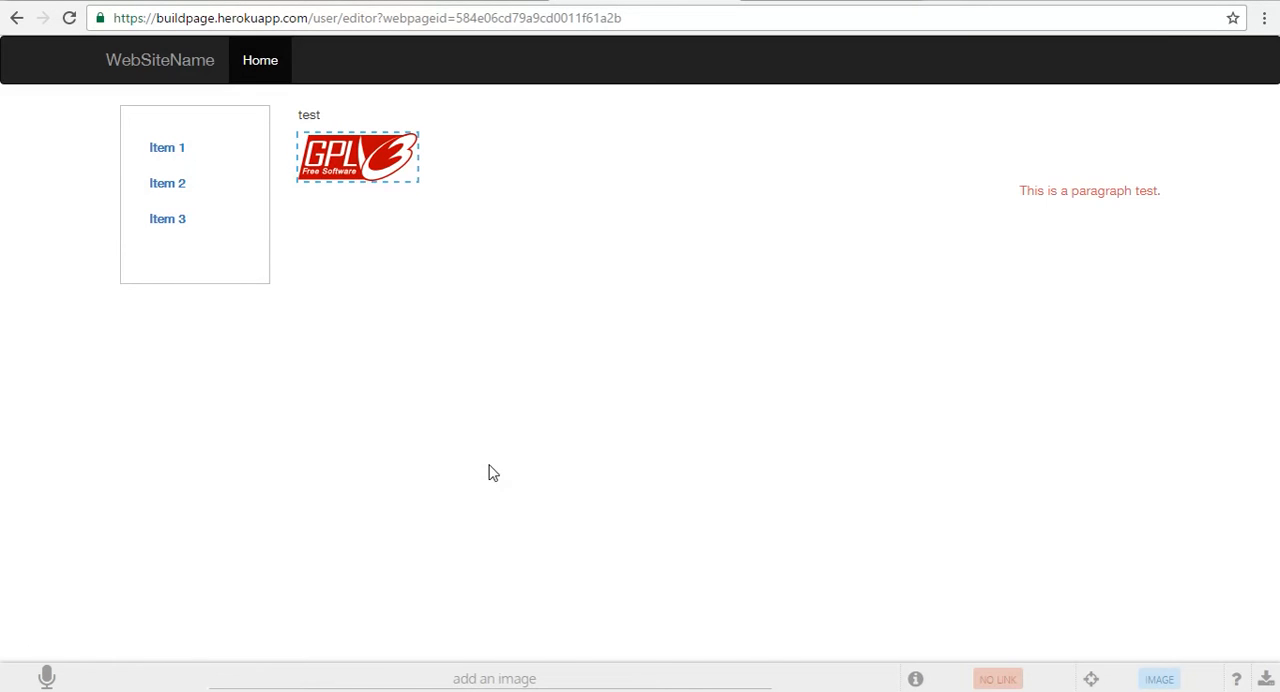
Step: Add a jumbotron to the page body with the command "add a jumbotron", resetting the focus from the image to the body
drag(562, 681, 365, 660)
text(jum)
key(BackSpace)
key(BackSpace)
key(BackSpace)
text(add a jumbotron)
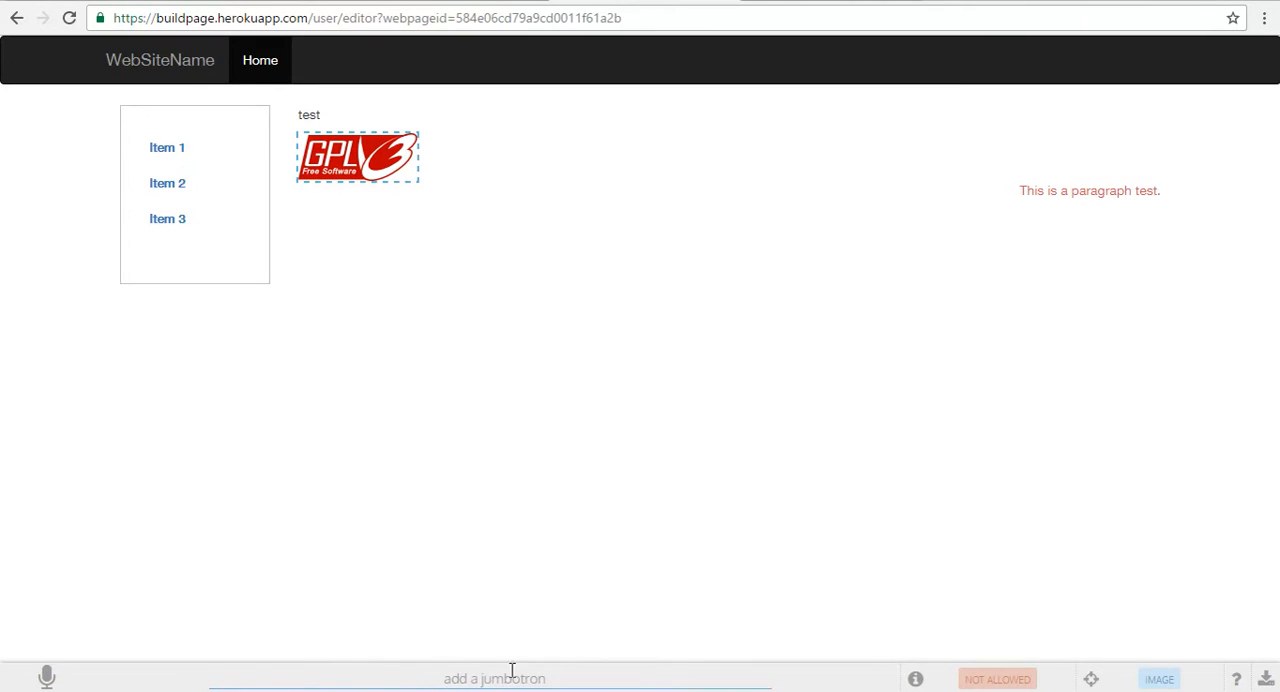
click(1094, 680)
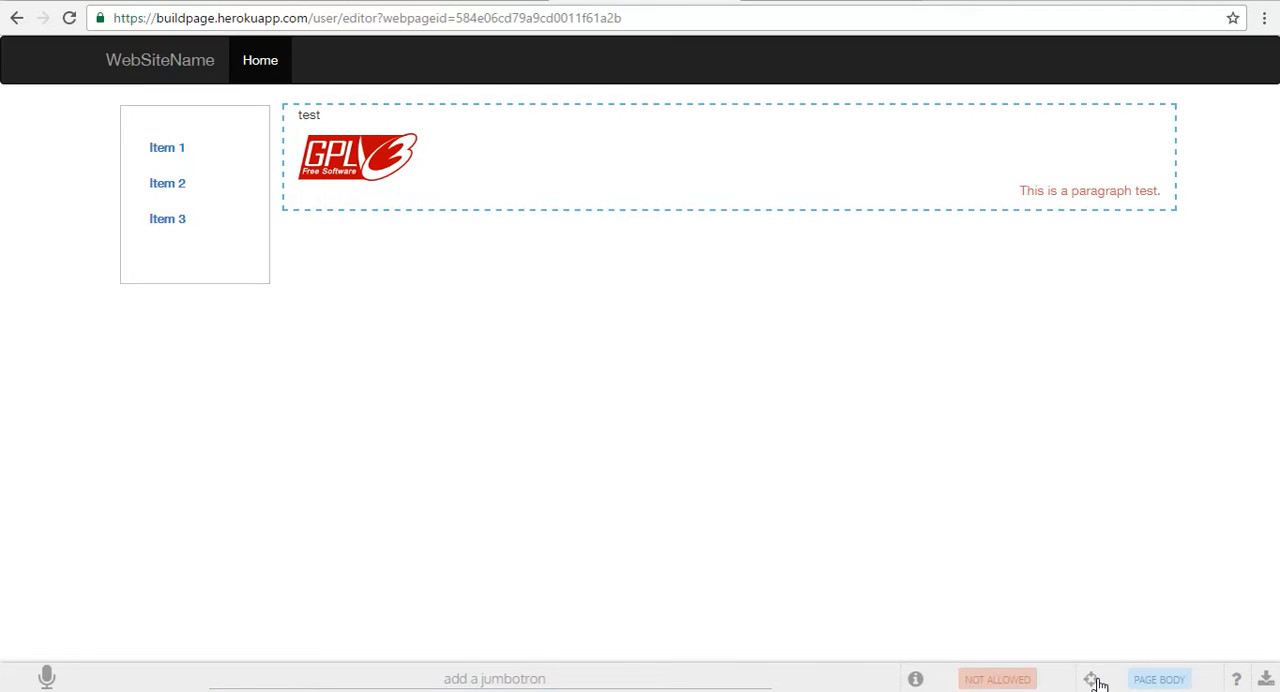
click(600, 680)
key(Return)
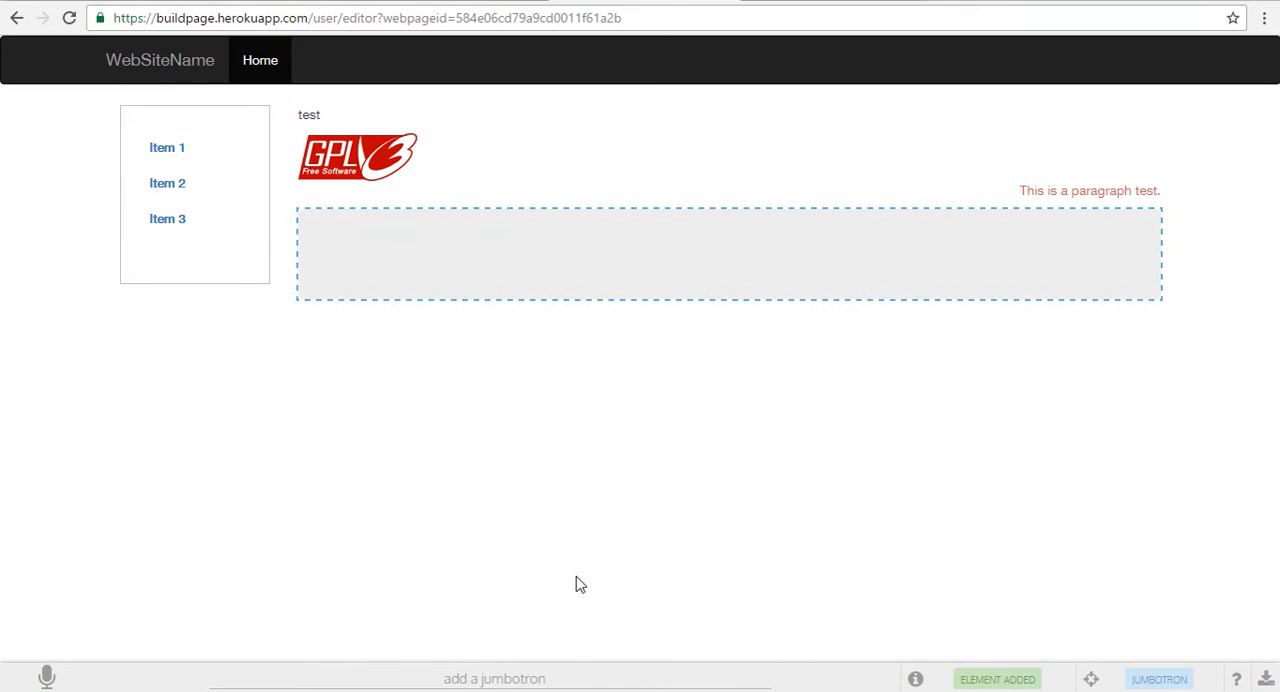
Step: Request a paragraph inside the selected jumbotron with the command "add a paragraph"
drag(567, 683, 325, 643)
key(BackSpace)
key(BackSpace)
key(BackSpace)
key(BackSpace)
key(BackSpace)
key(BackSpace)
key(BackSpace)
text(dd a paragraph)
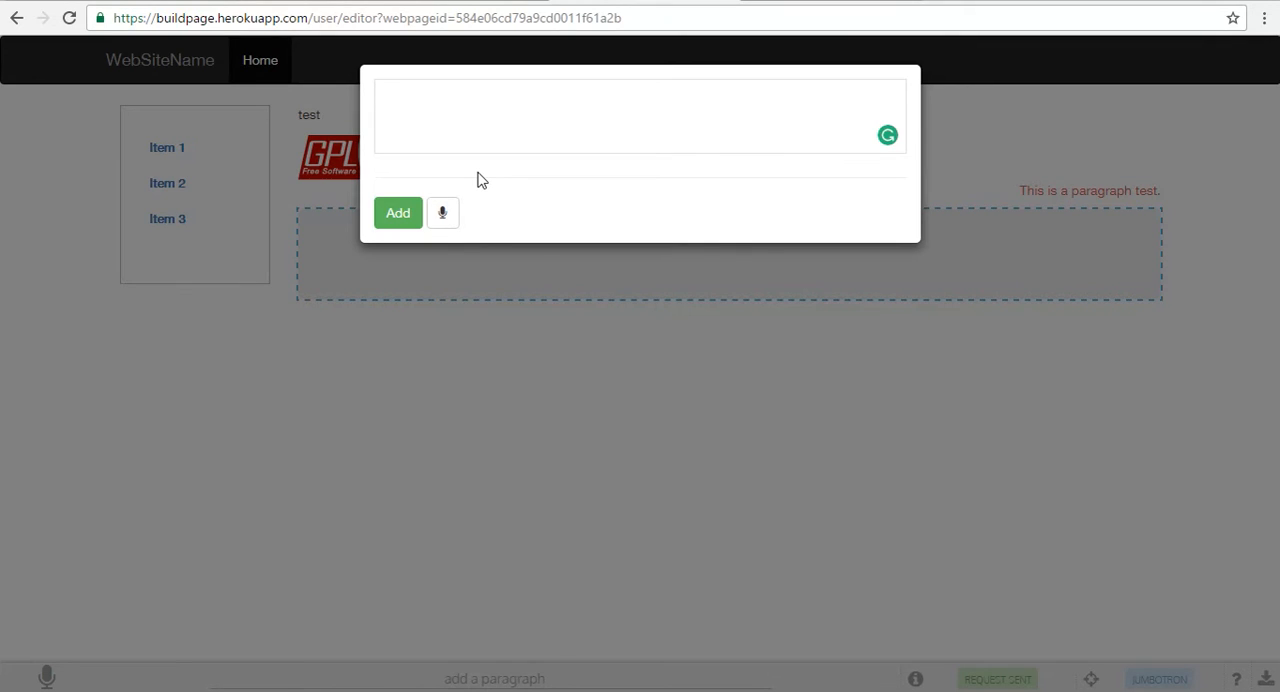
Step: Add the text "This is a paragraph inside a jumbotron." to the jumbotron
text(This is a a)
text(aragraph inside a jumbotron.)
key(Return)
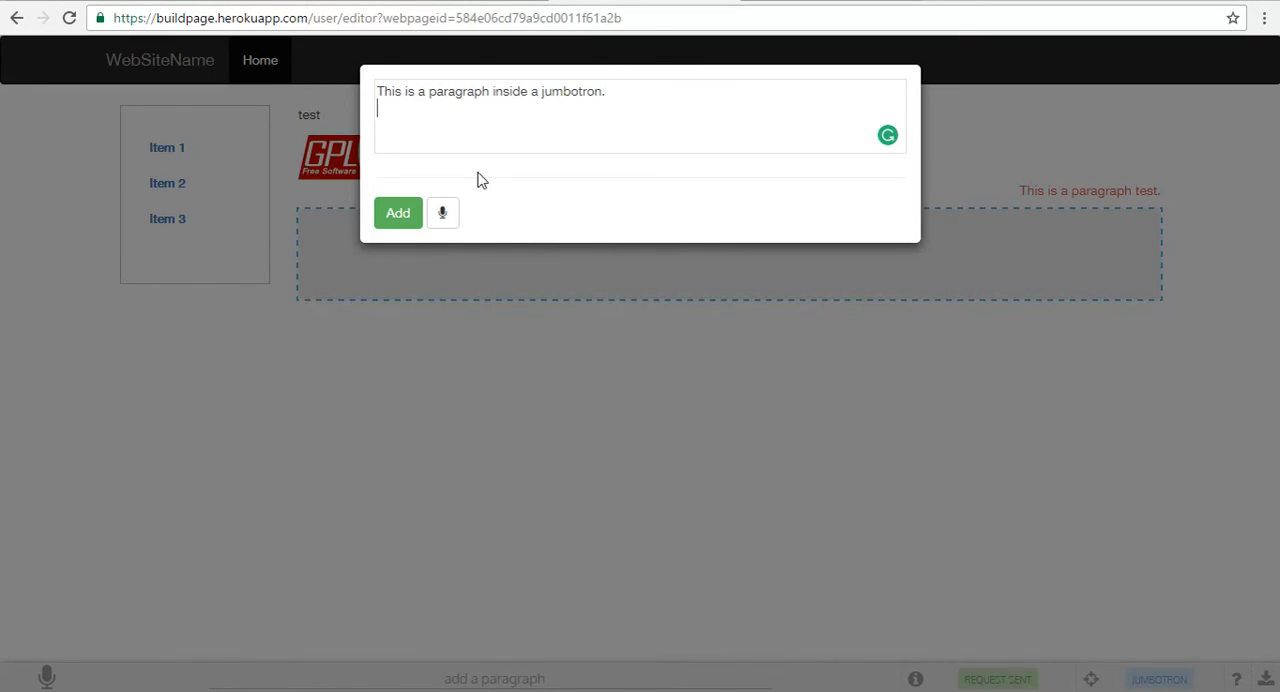
click(400, 210)
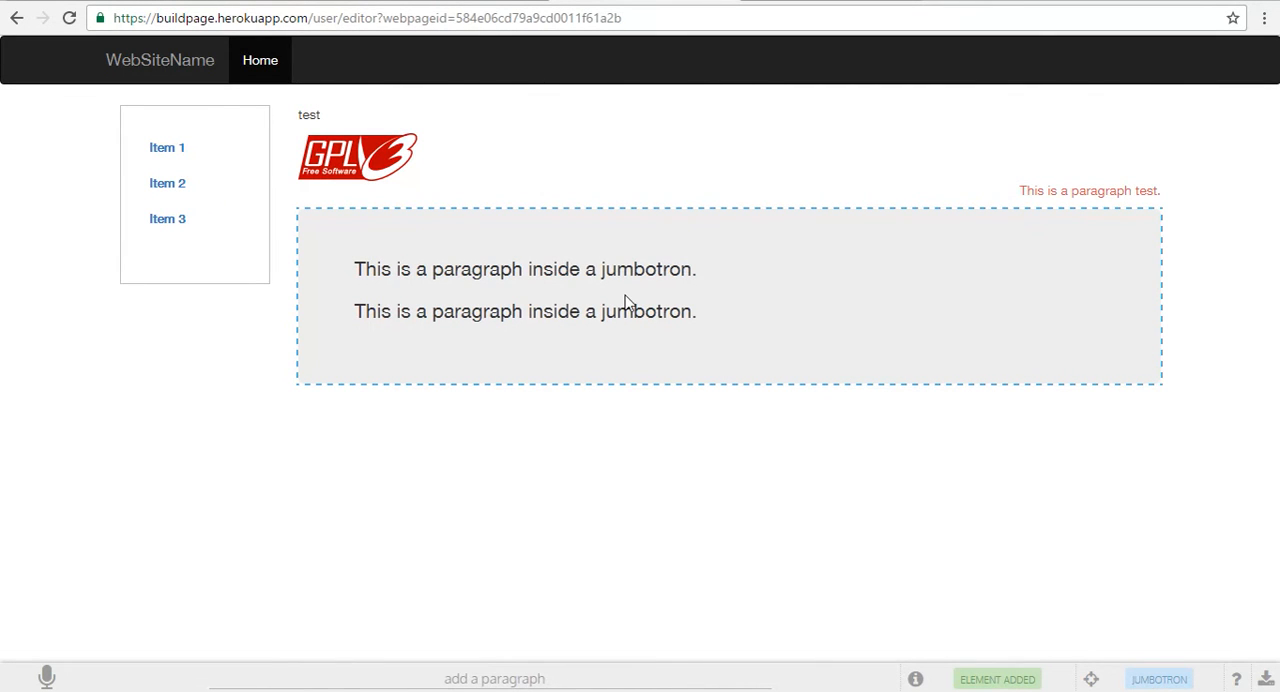
Step: Select the side bar, add an item to it with the command "add a page", and select the new item
drag(559, 678, 434, 676)
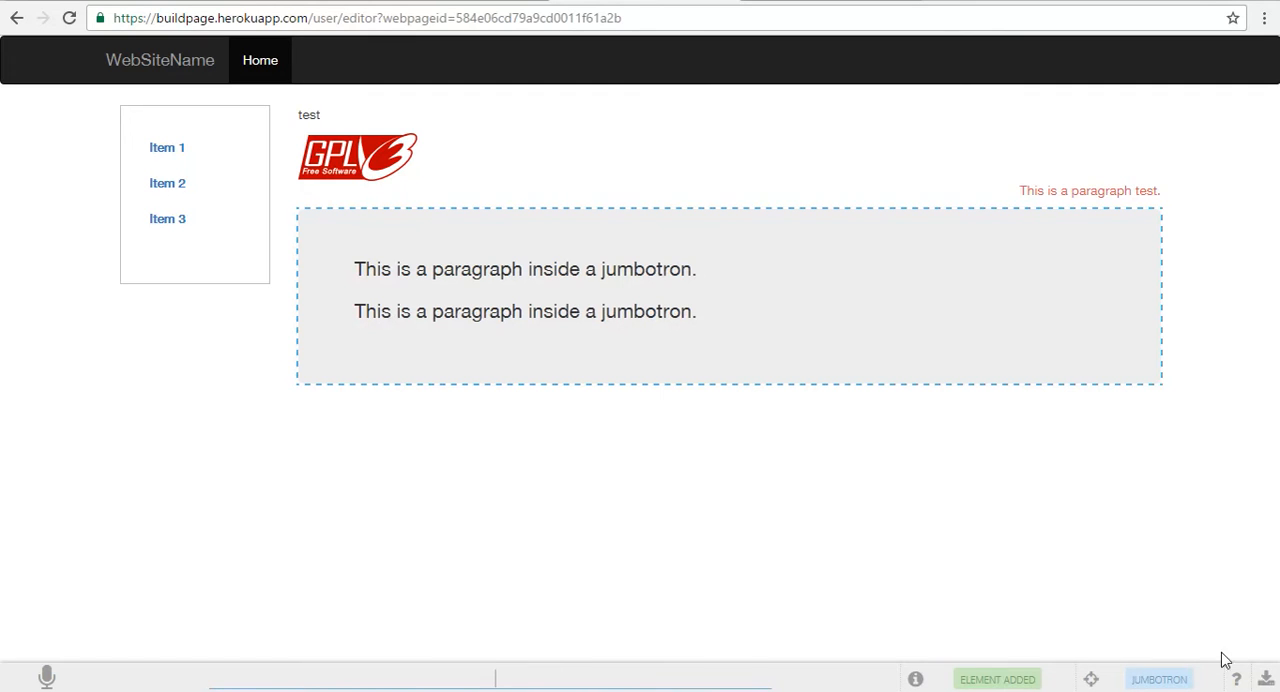
mouse_move(1235, 679)
click(157, 248)
click(504, 674)
text(add a)
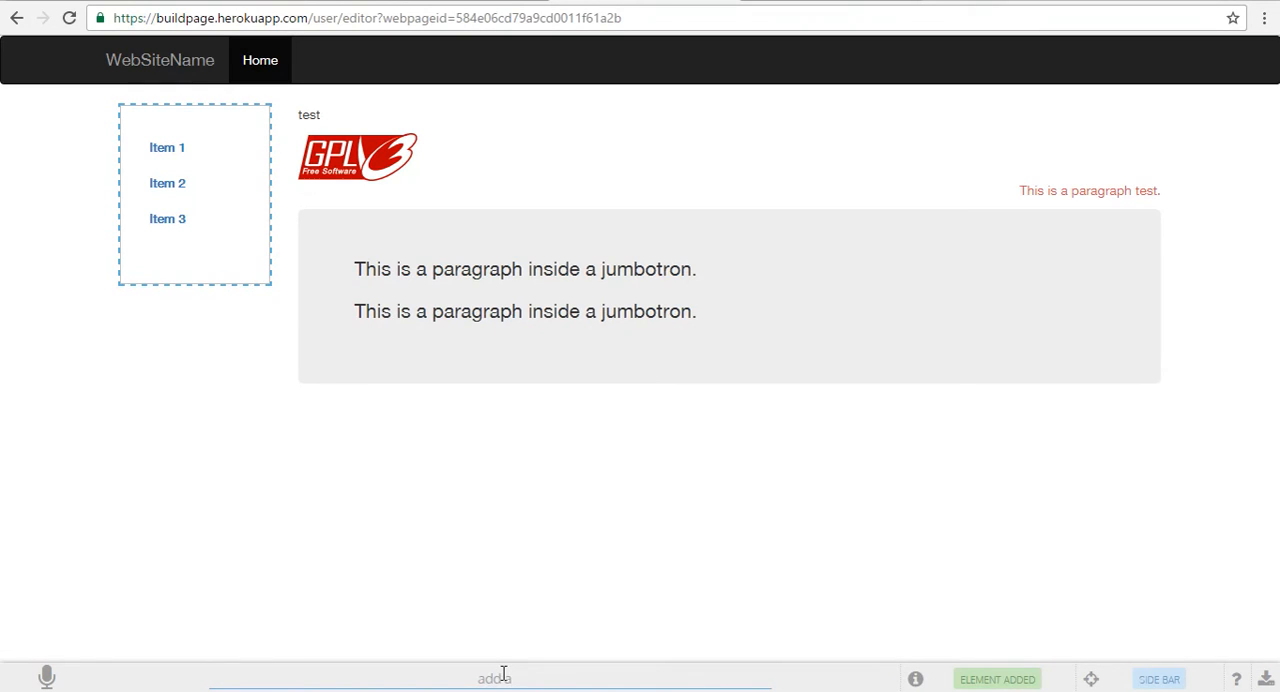
text( page)
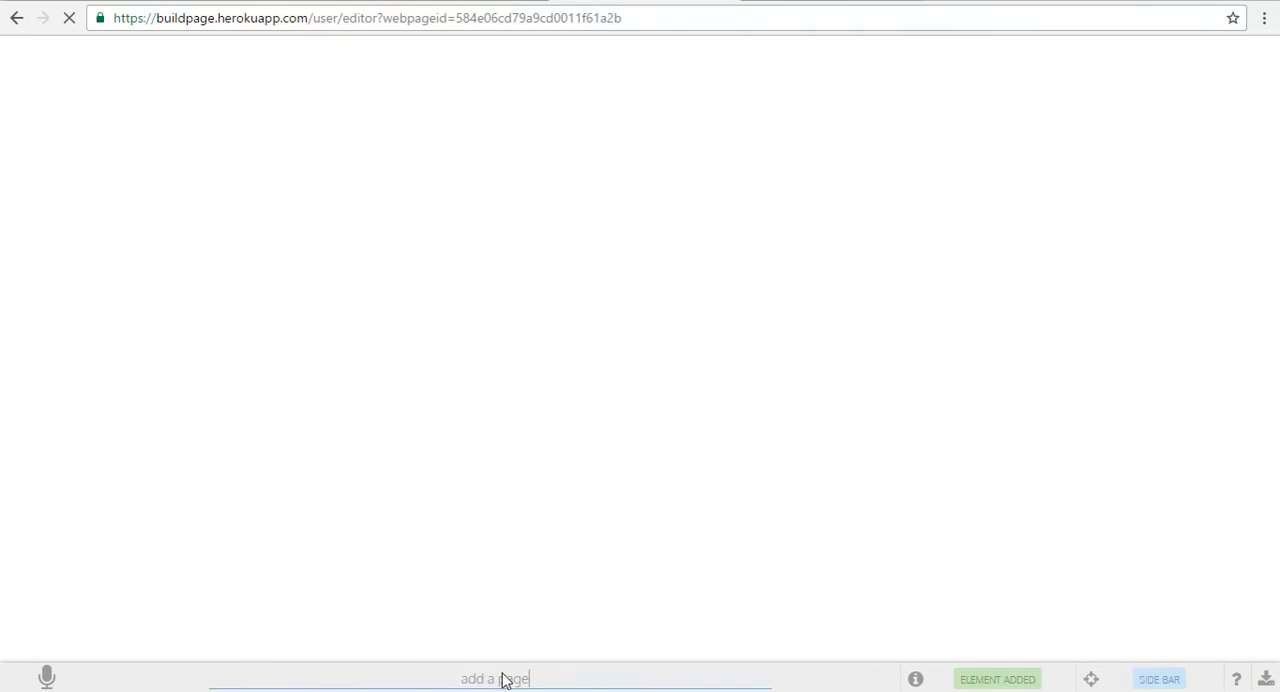
click(160, 262)
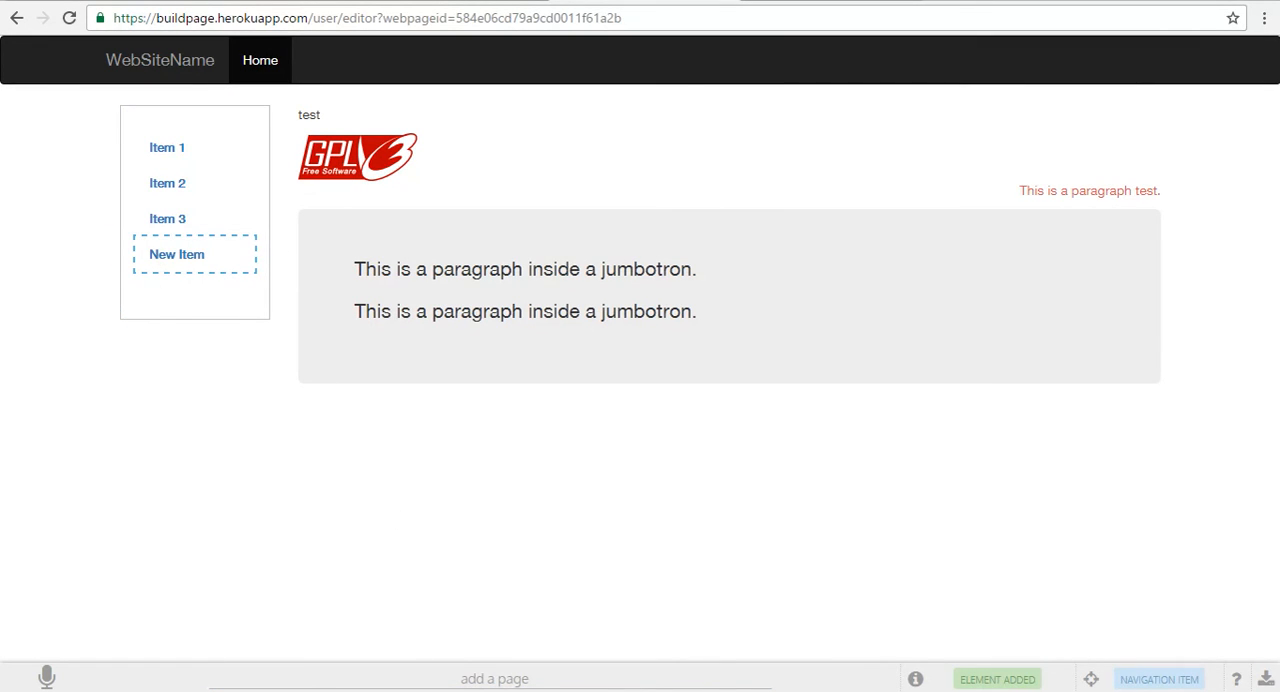
Step: Select the GPL logo image and erase the previous command text
click(395, 166)
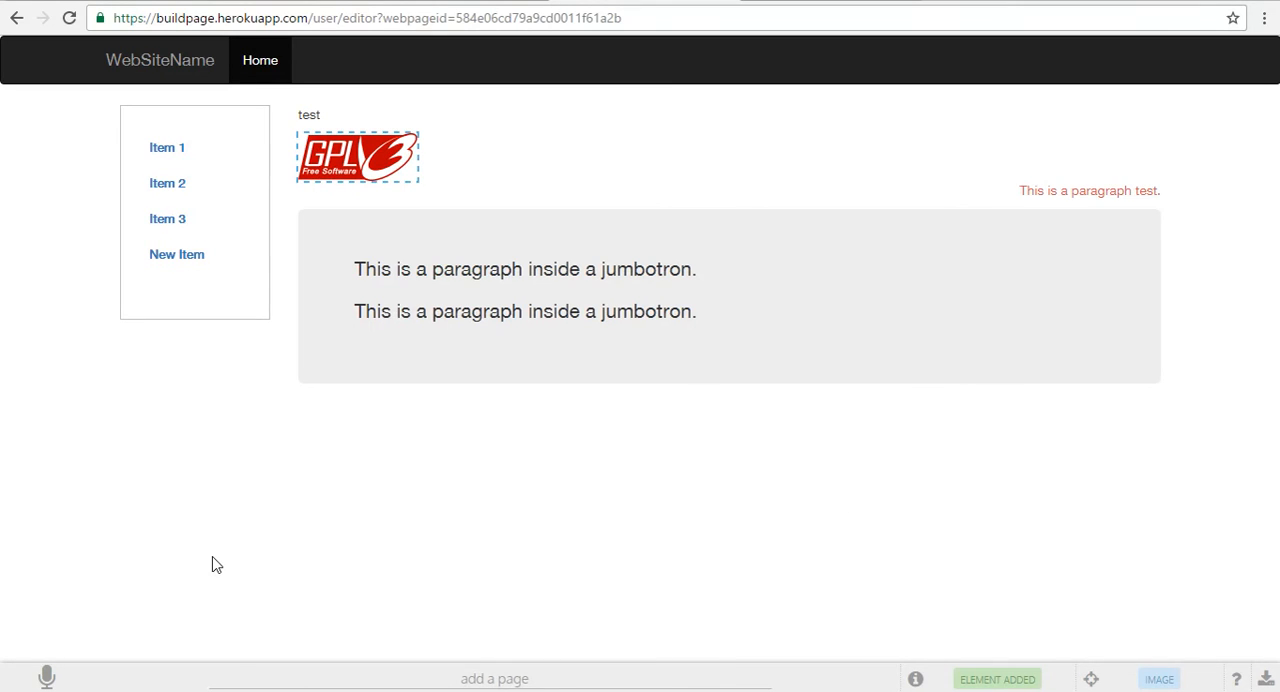
double_click(598, 670)
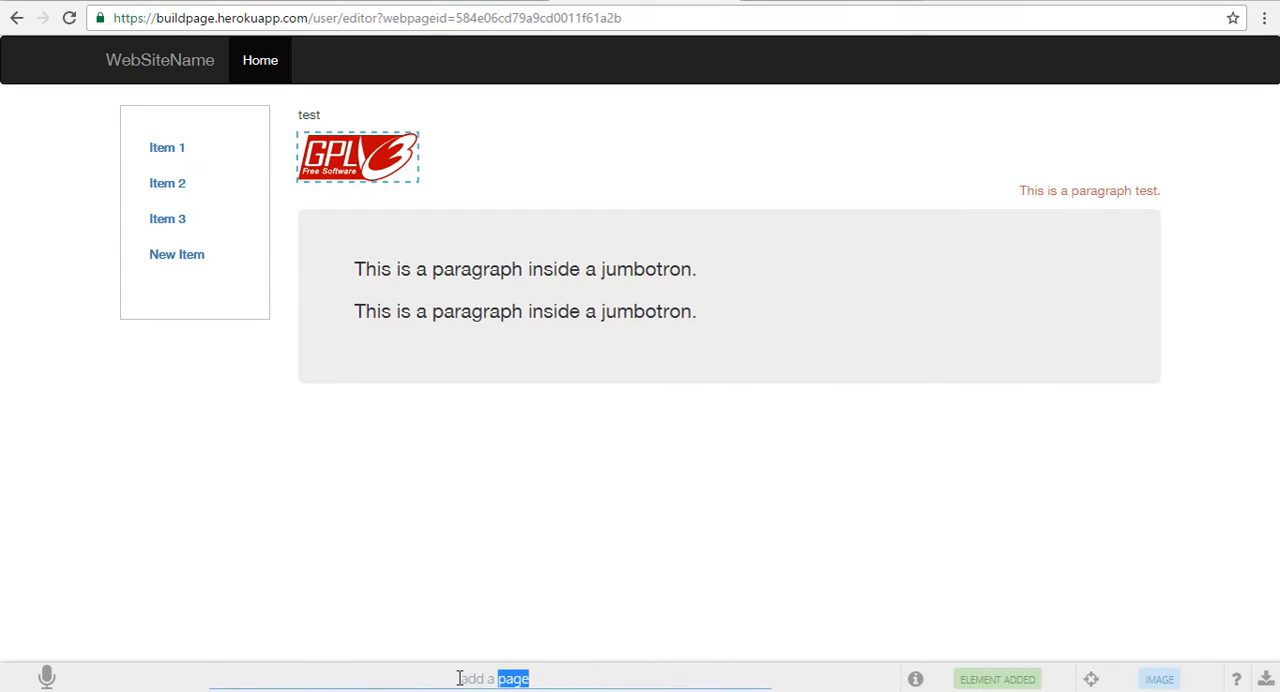
key(BackSpace)
key(BackSpace)
key(BackSpace)
key(BackSpace)
key(BackSpace)
key(BackSpace)
key(BackSpace)
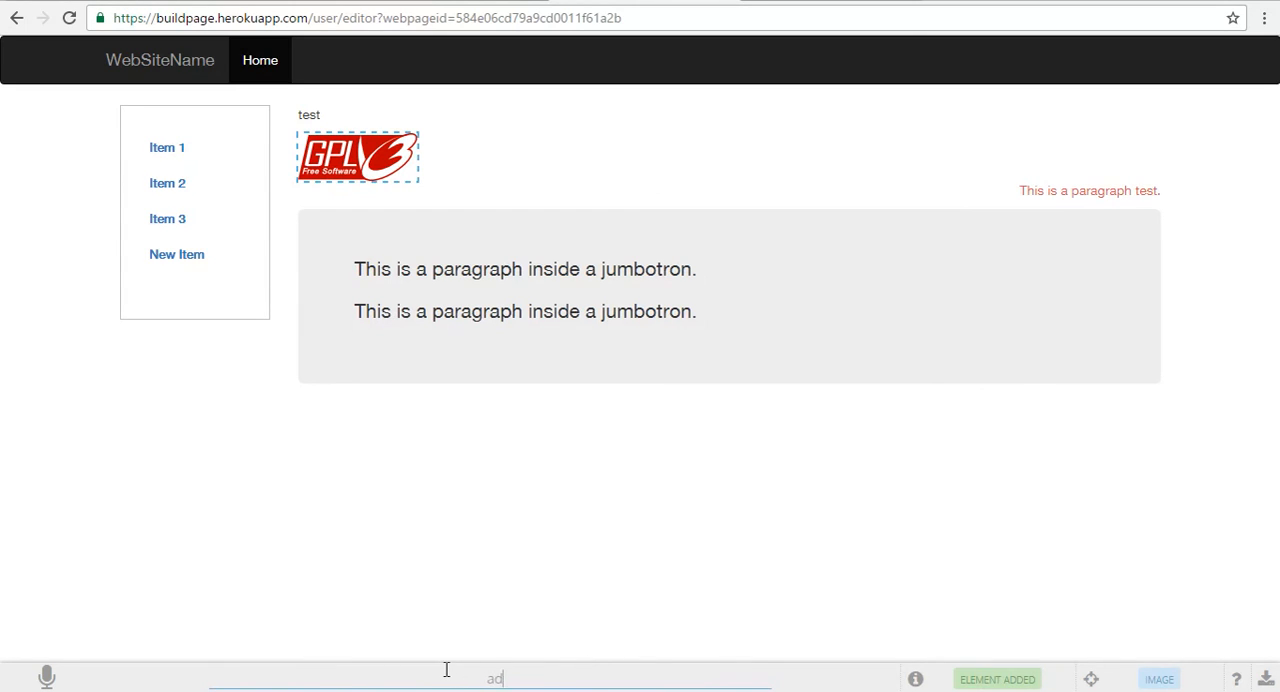